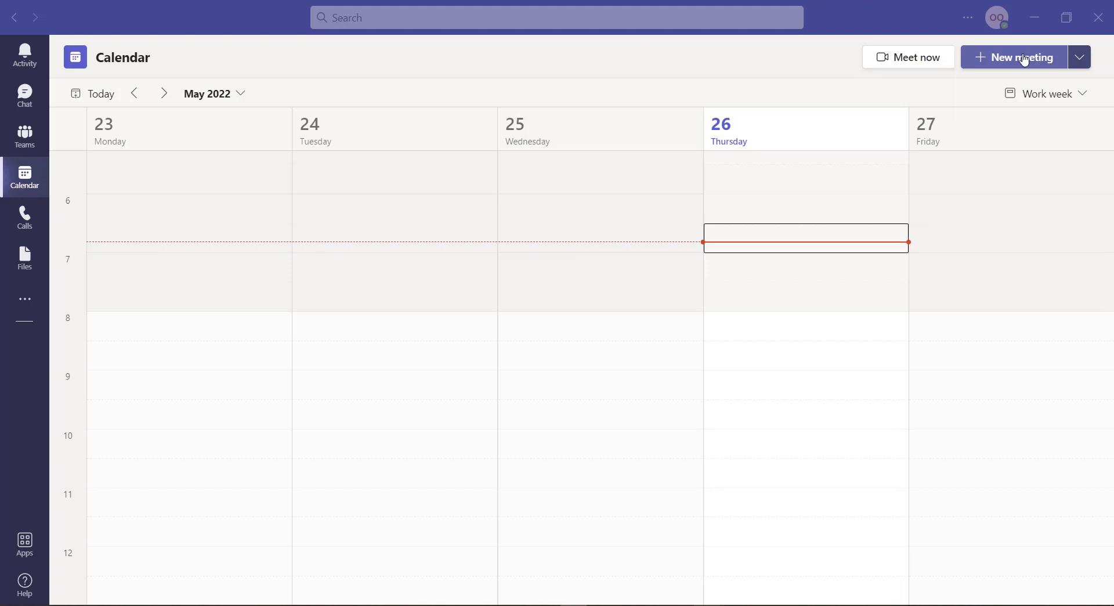
Create a new calendar meeting titled "BreakOut Session 1: Web Development".
click(1025, 60)
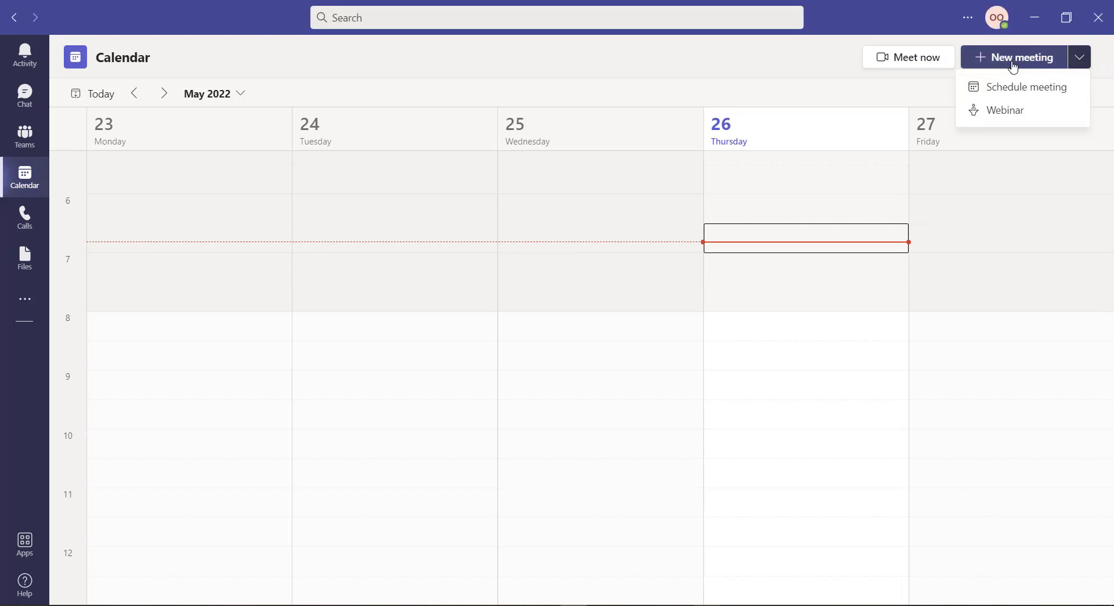
click(1014, 67)
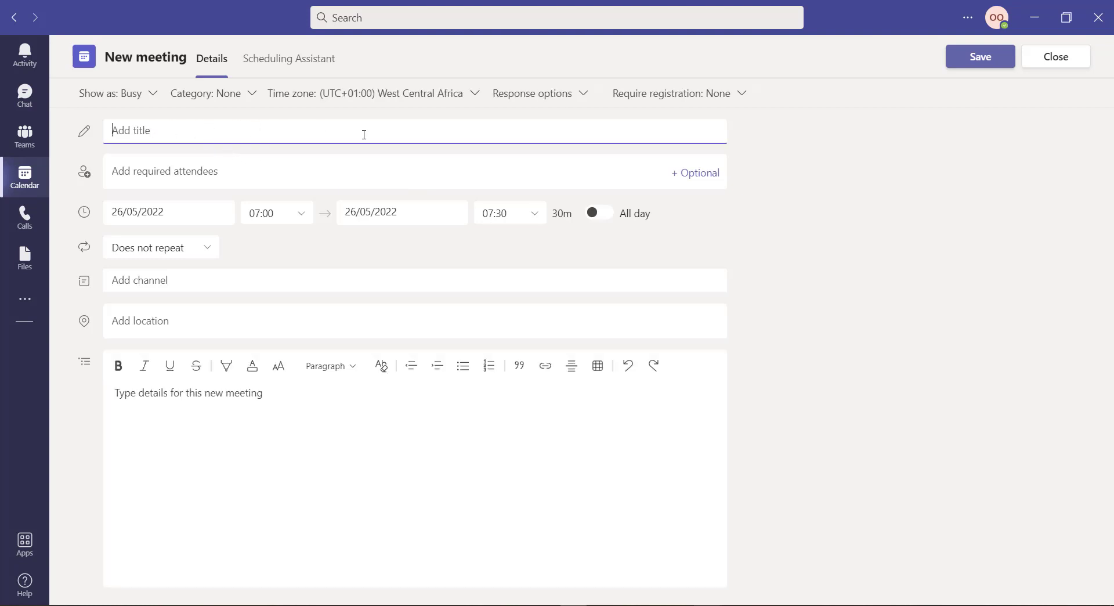
text(BreakOut Session 1: WE)
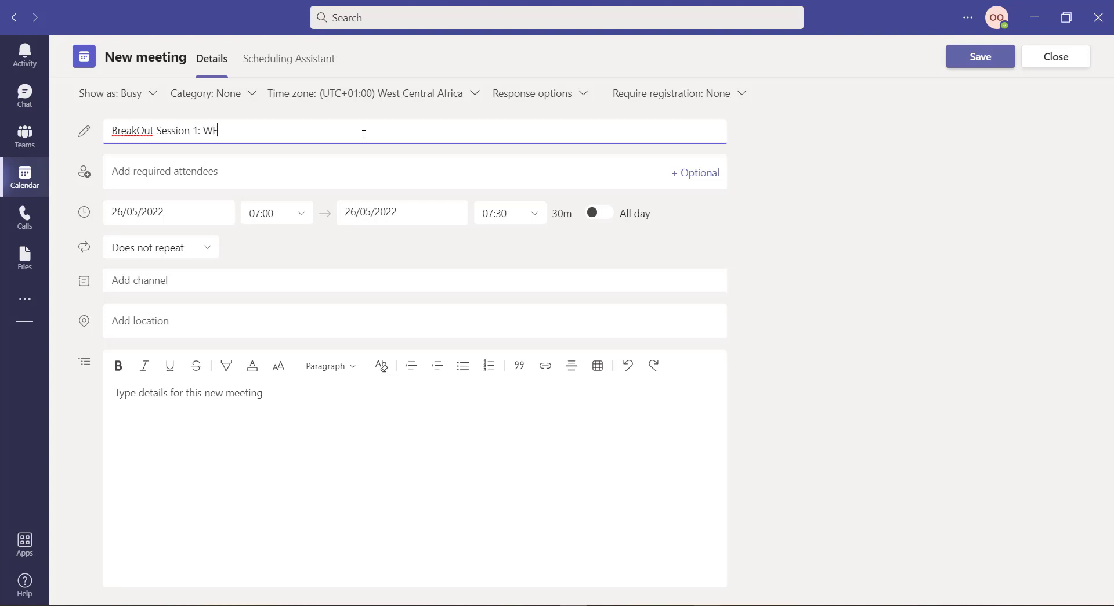
text(b)
key(BackSpace)
text(b Developem)
text(me)
Review the meeting's registration requirement choices and its response options.
click(658, 100)
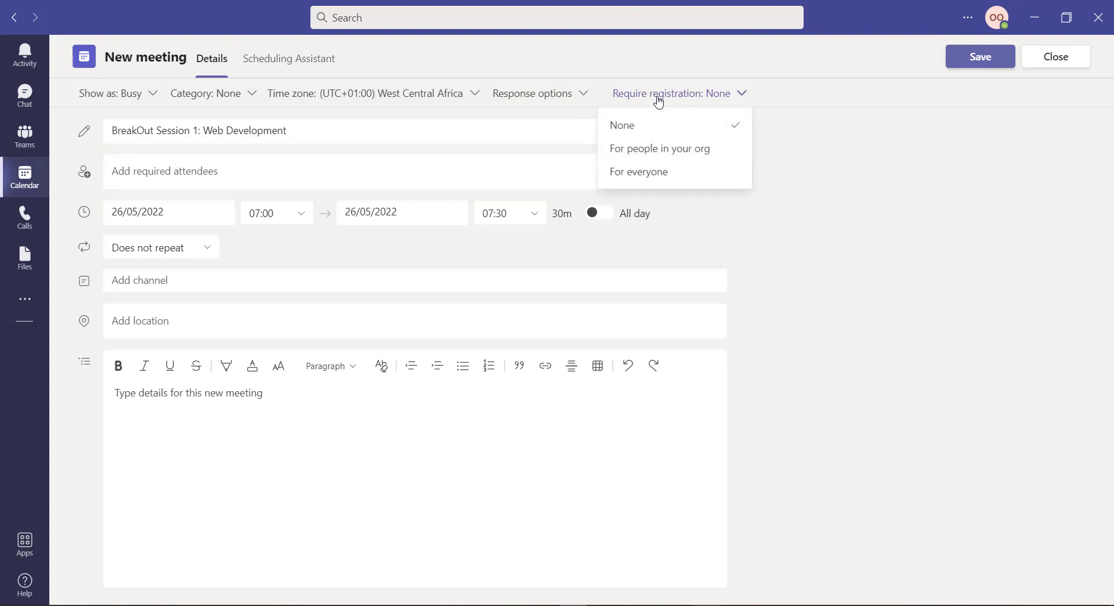
click(667, 99)
click(666, 100)
click(659, 97)
click(555, 93)
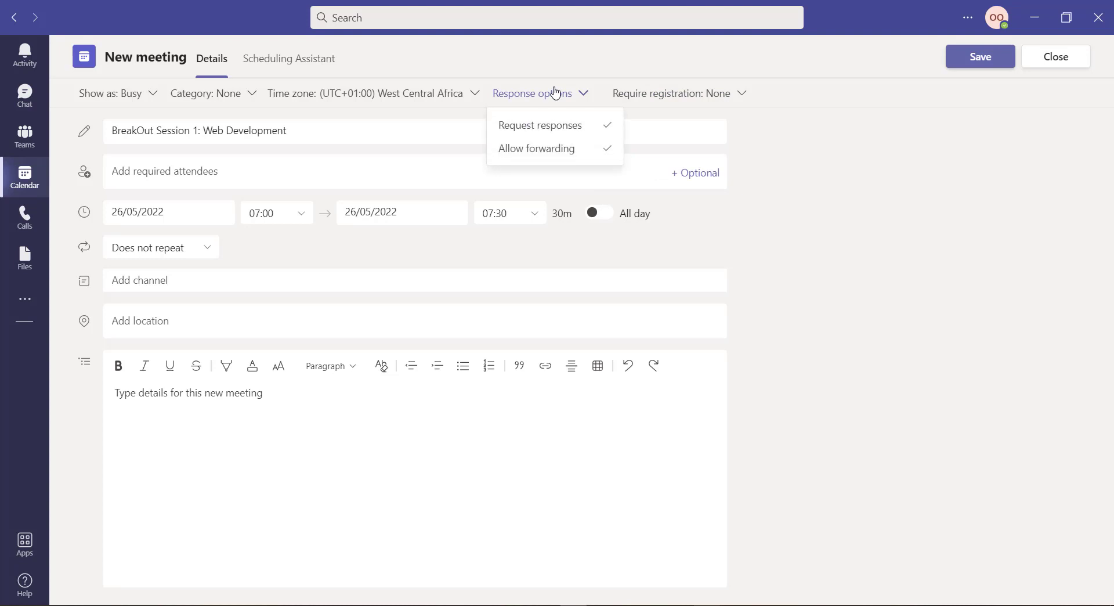
click(543, 92)
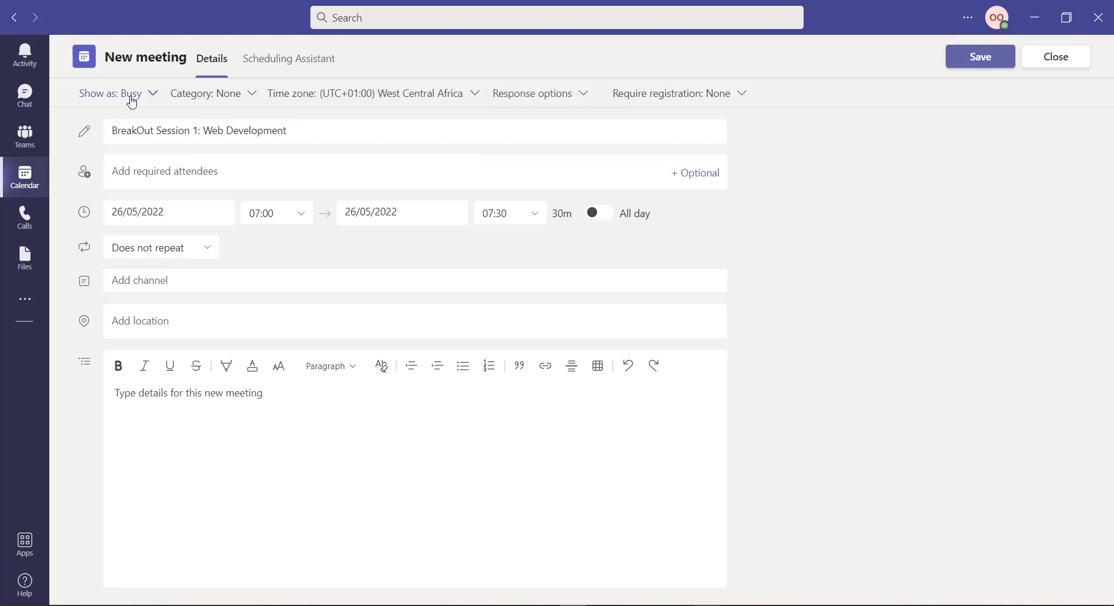
click(170, 172)
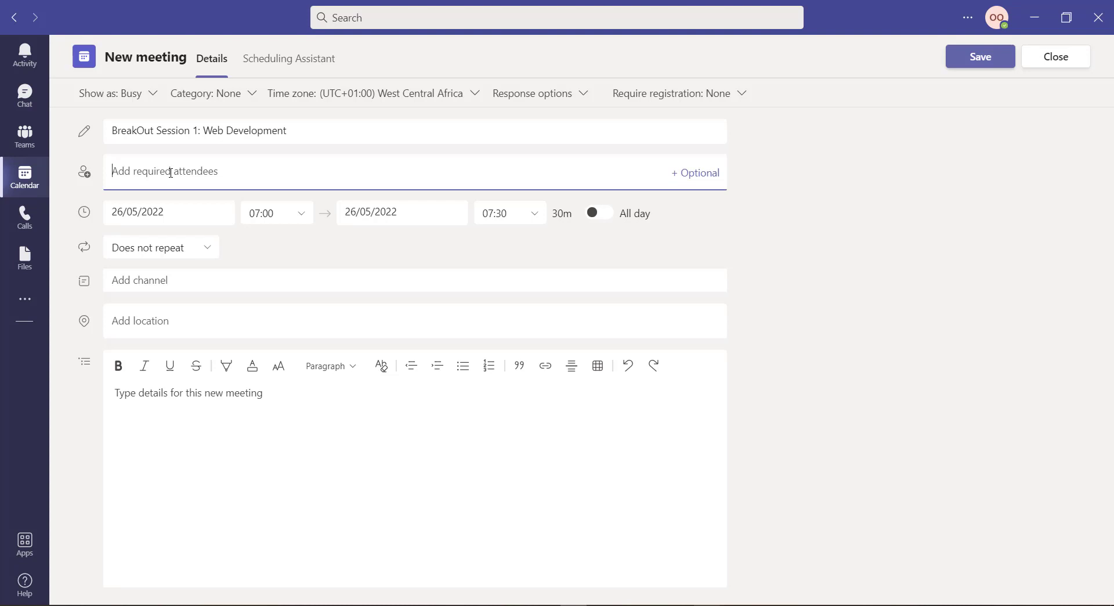
text(ol)
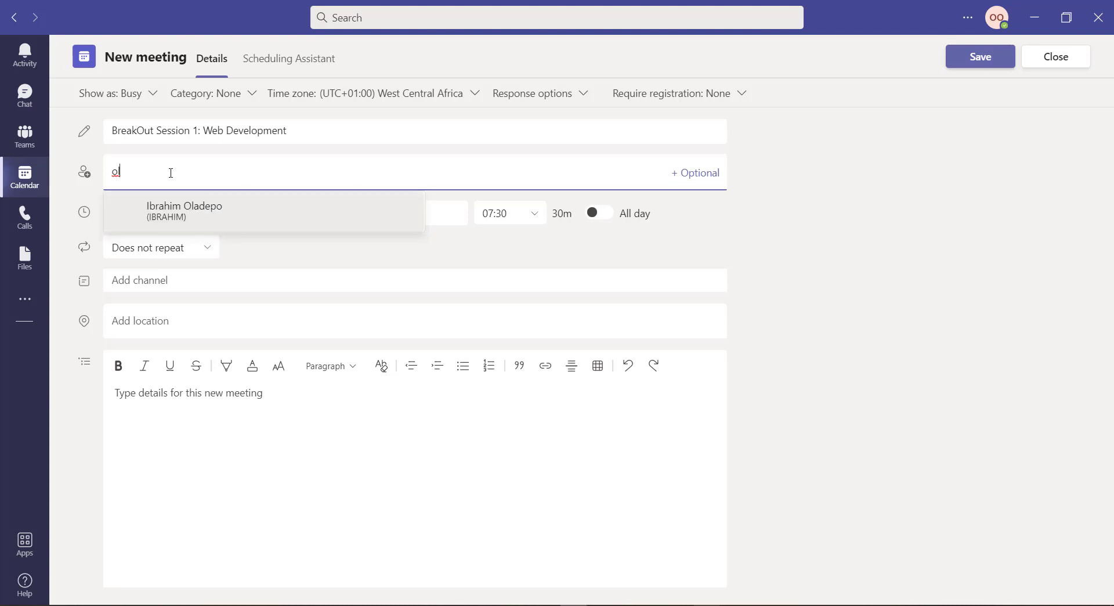
key(BackSpace)
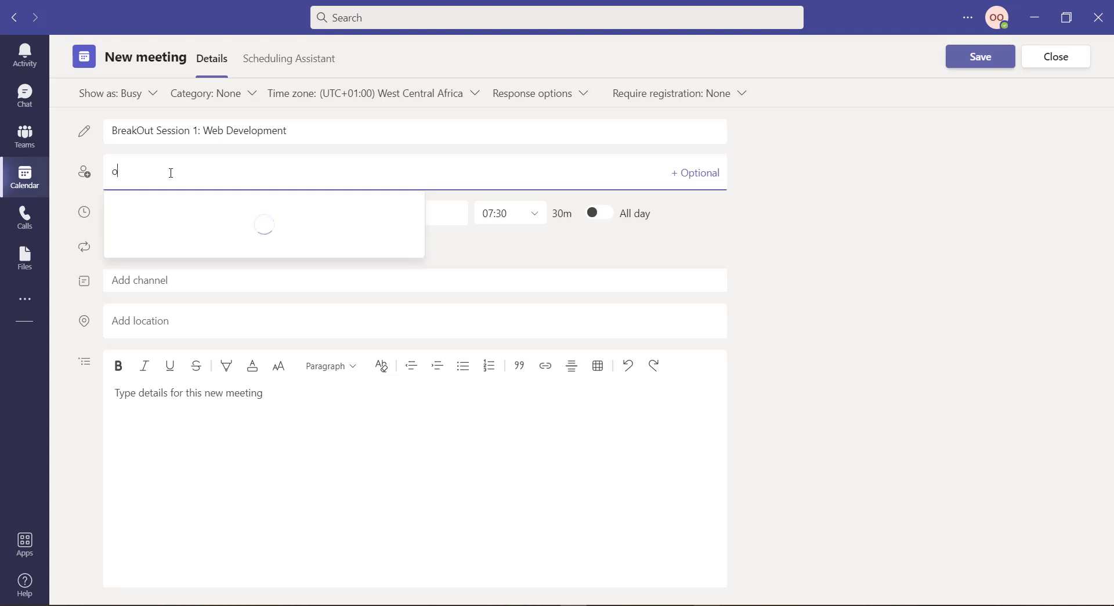
text(luwa)
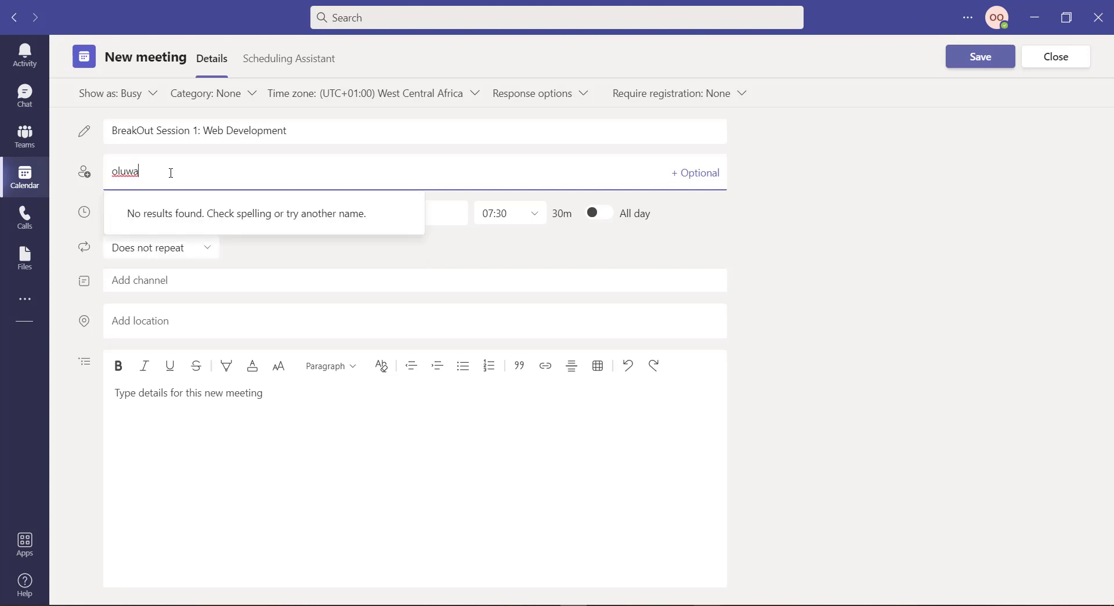
key(BackSpace)
key(BackSpace)
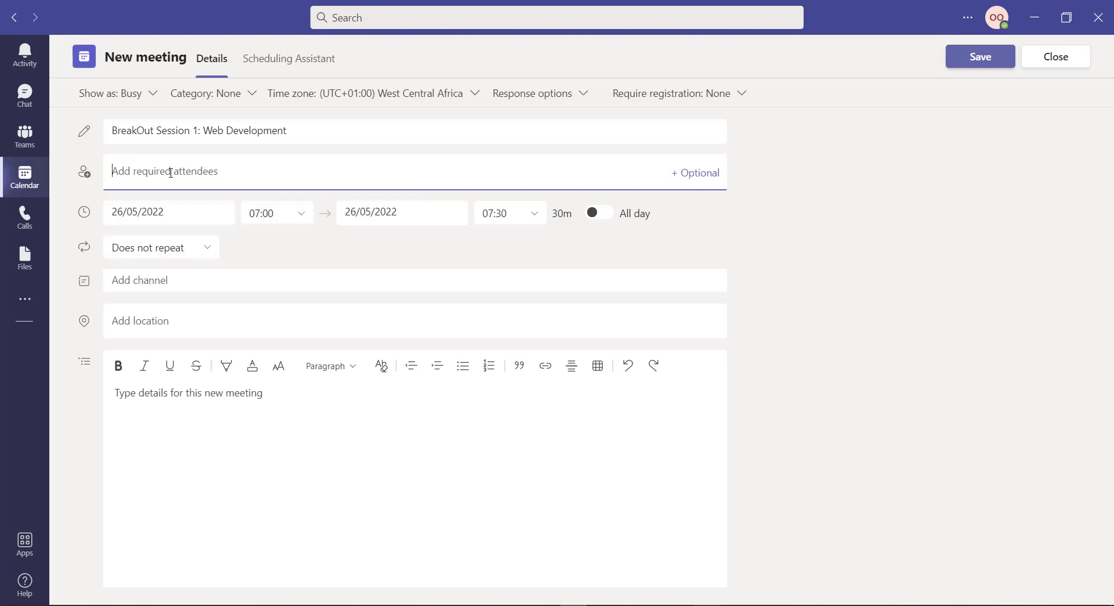
text(alo)
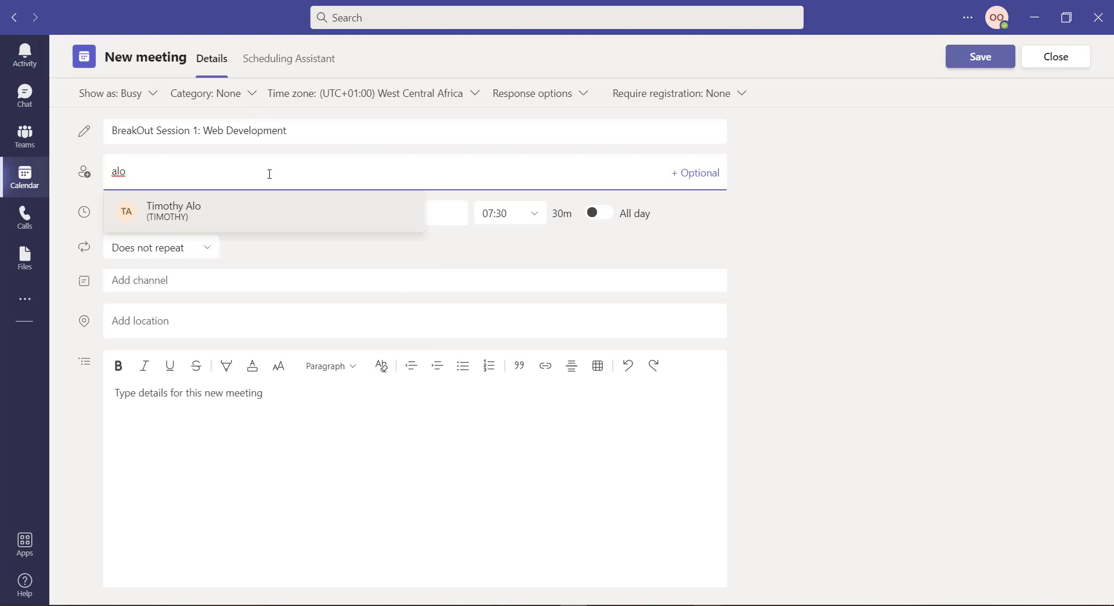
key(BackSpace)
key(BackSpace)
key(BackSpace)
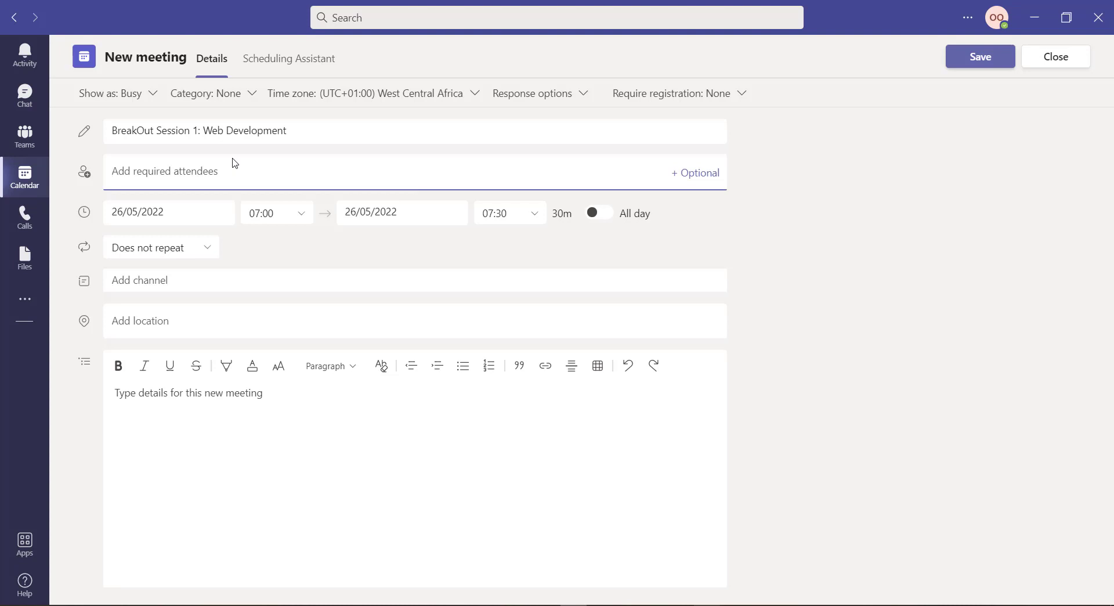
text(oluw)
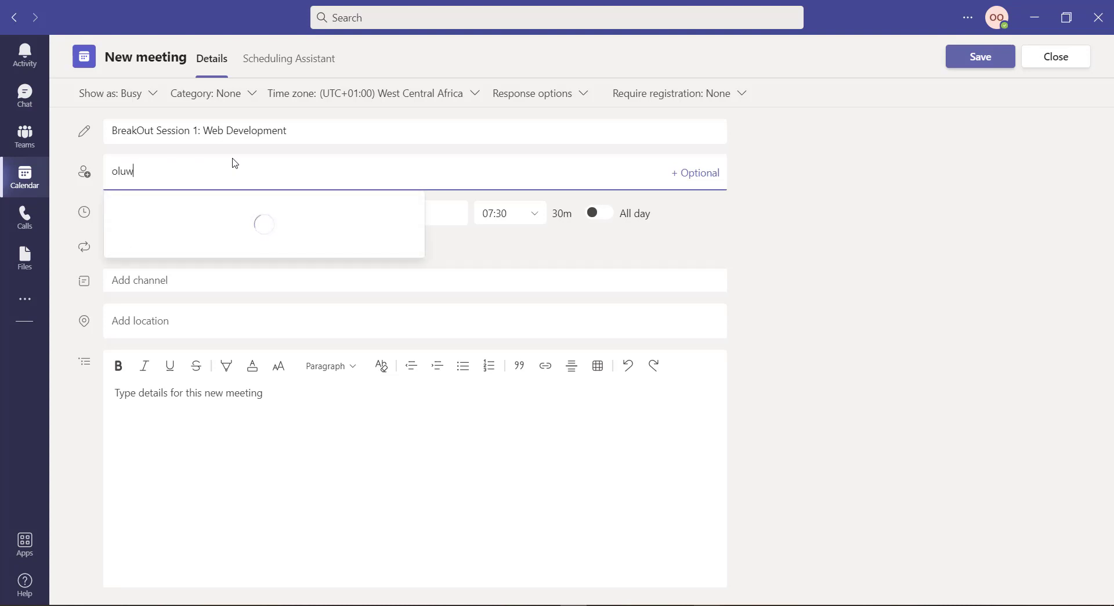
text(agbemisola)
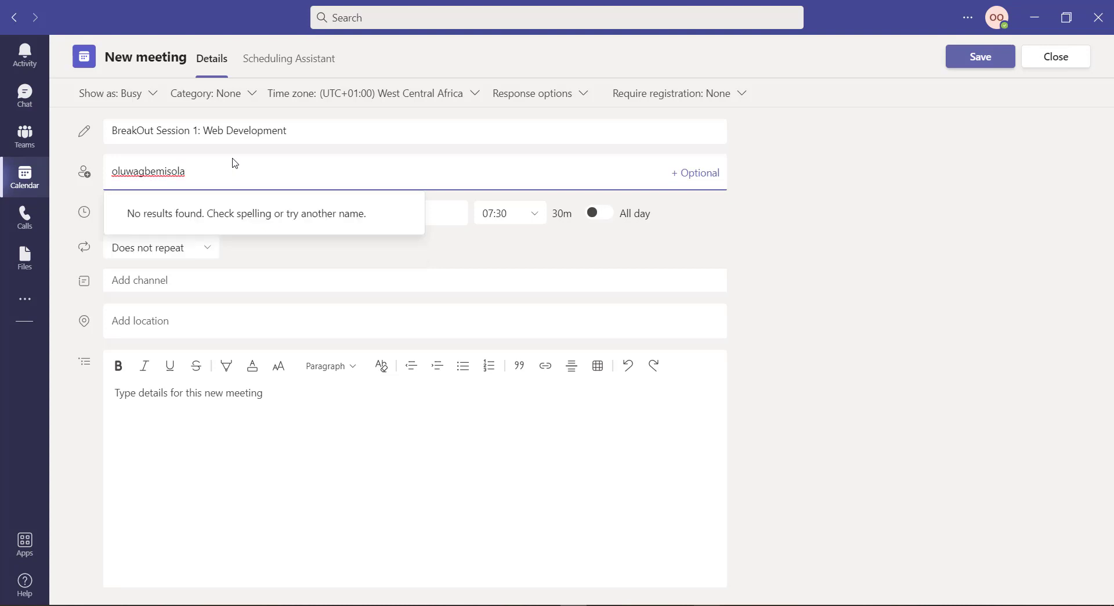
key(ctrl+a)
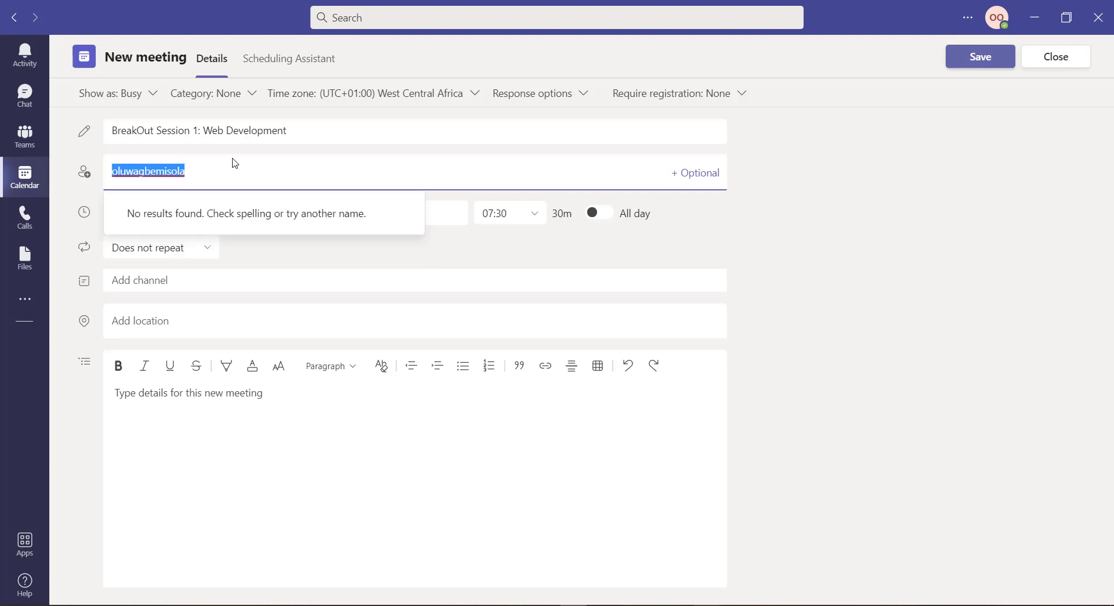
key(BackSpace)
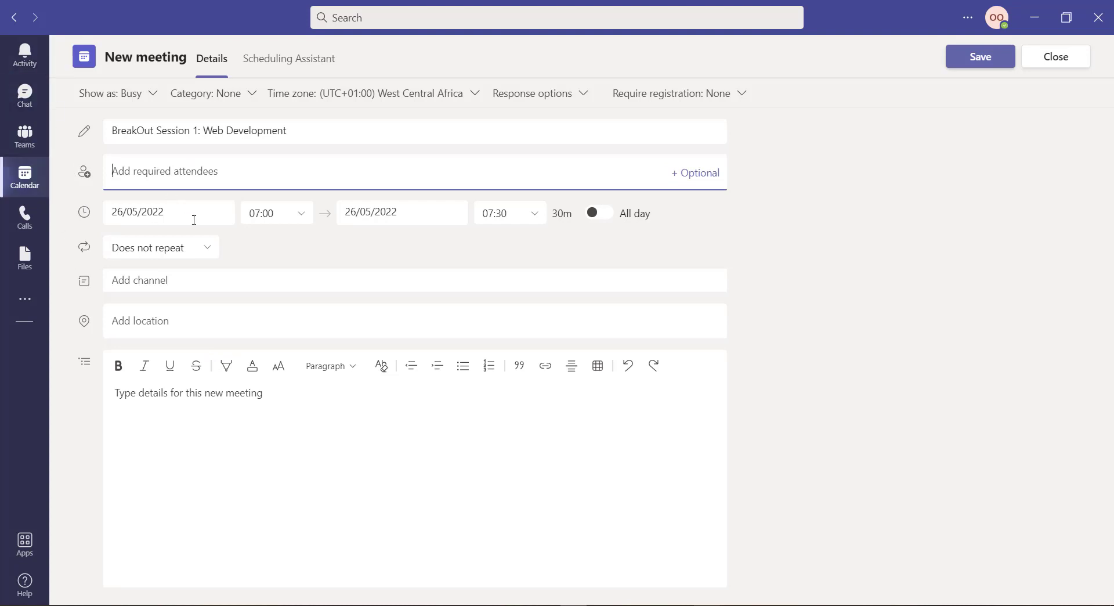
click(300, 216)
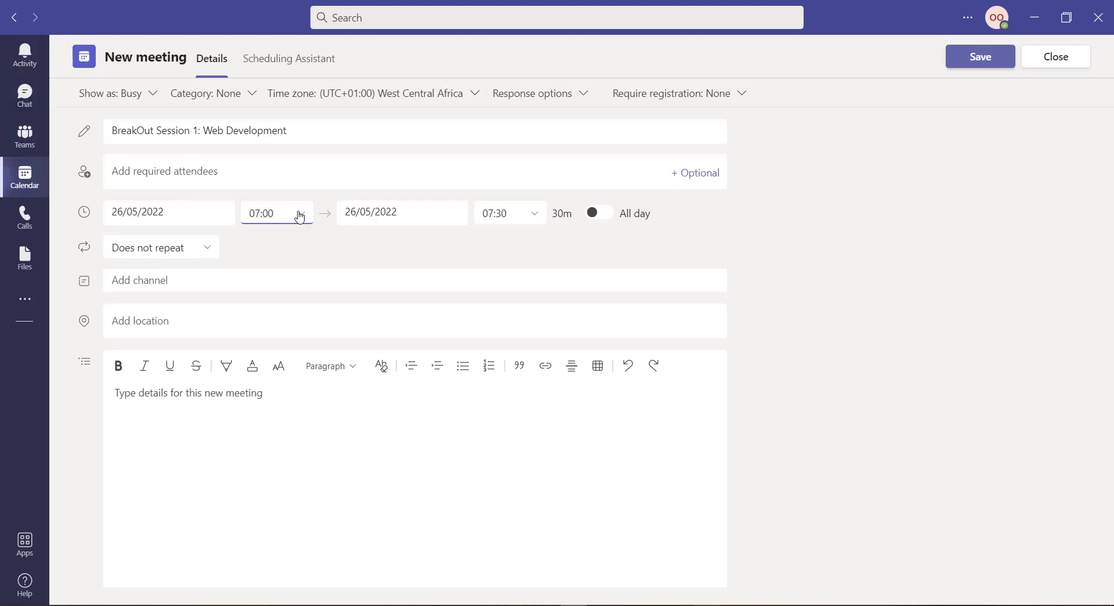
click(385, 293)
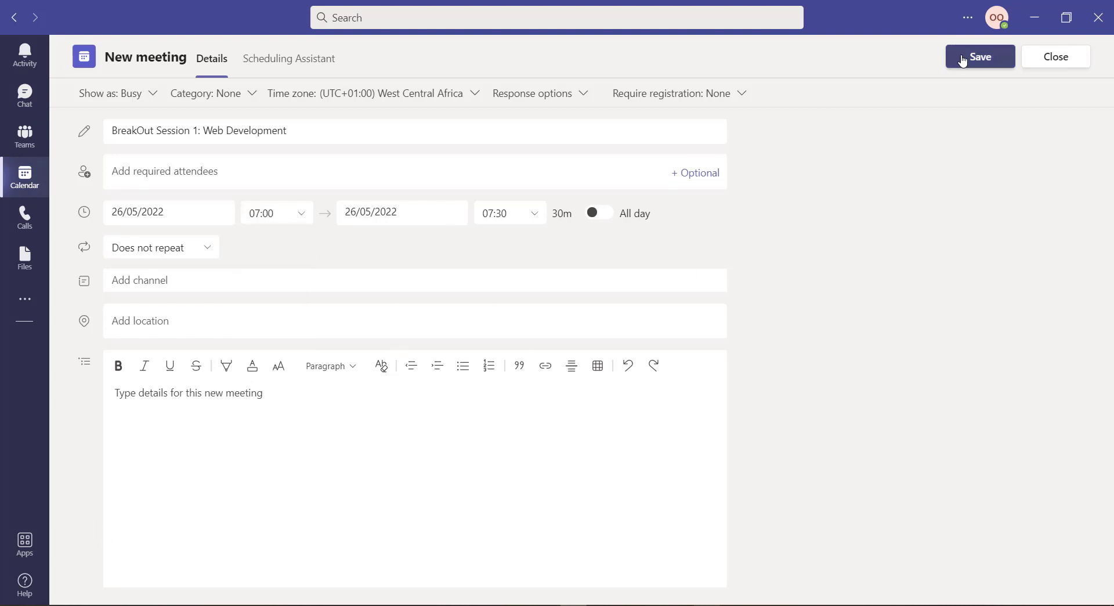
Search for the colleague by first name and add the first match as a required attendee.
click(344, 168)
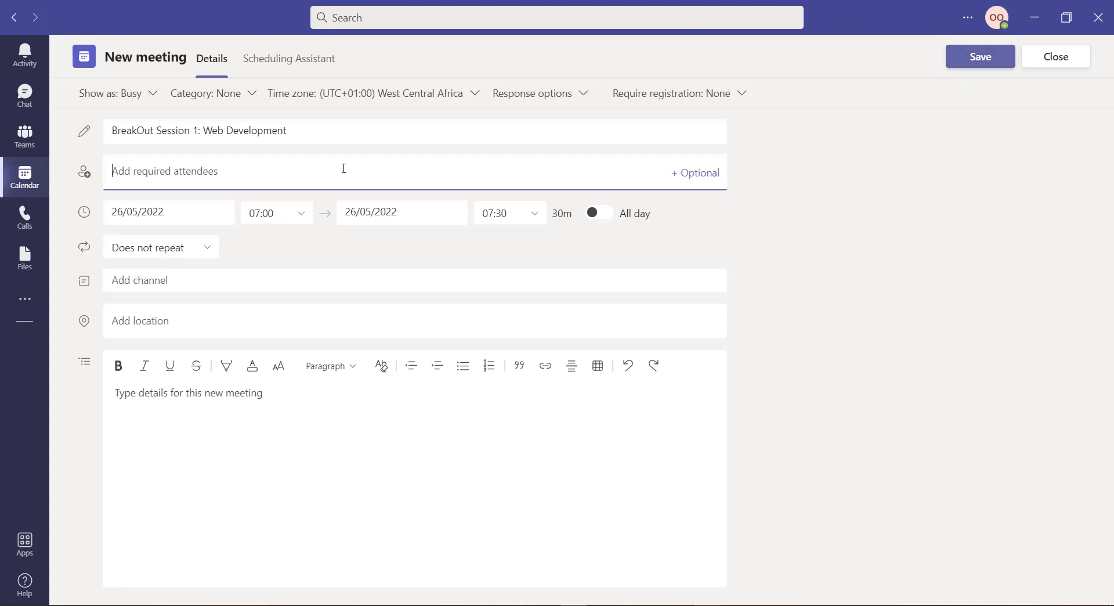
text(timothy)
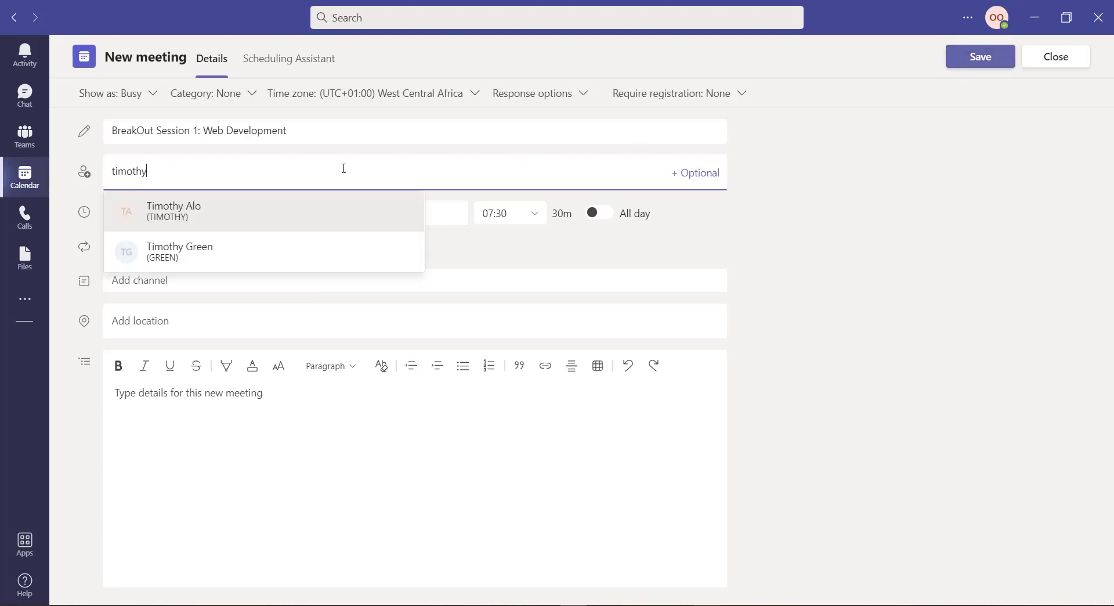
click(180, 216)
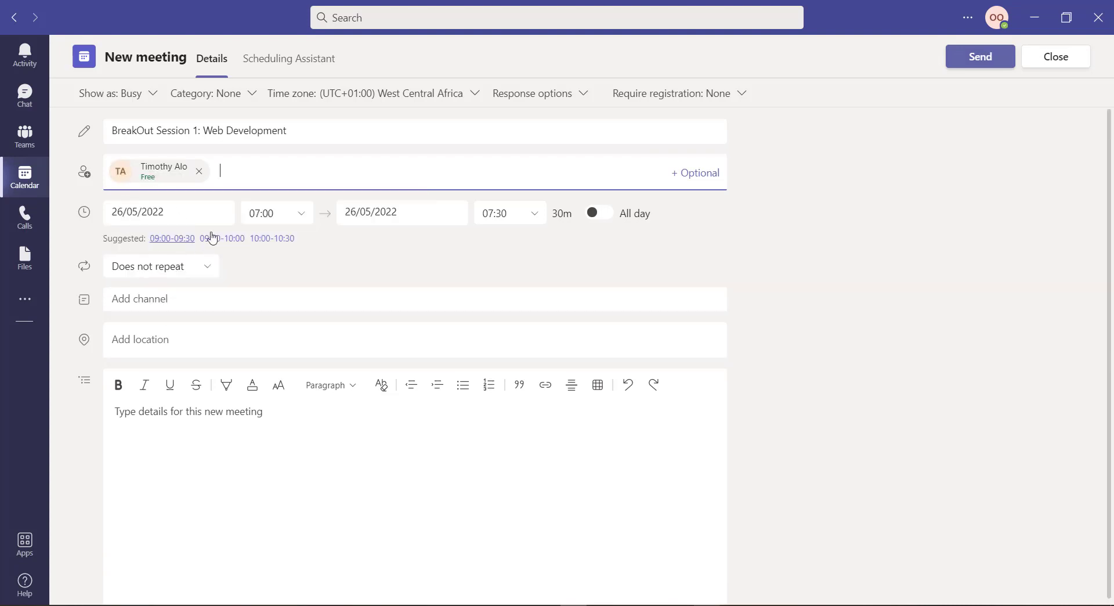
Set the meeting's start time to 11:00 and send the invitation.
click(308, 216)
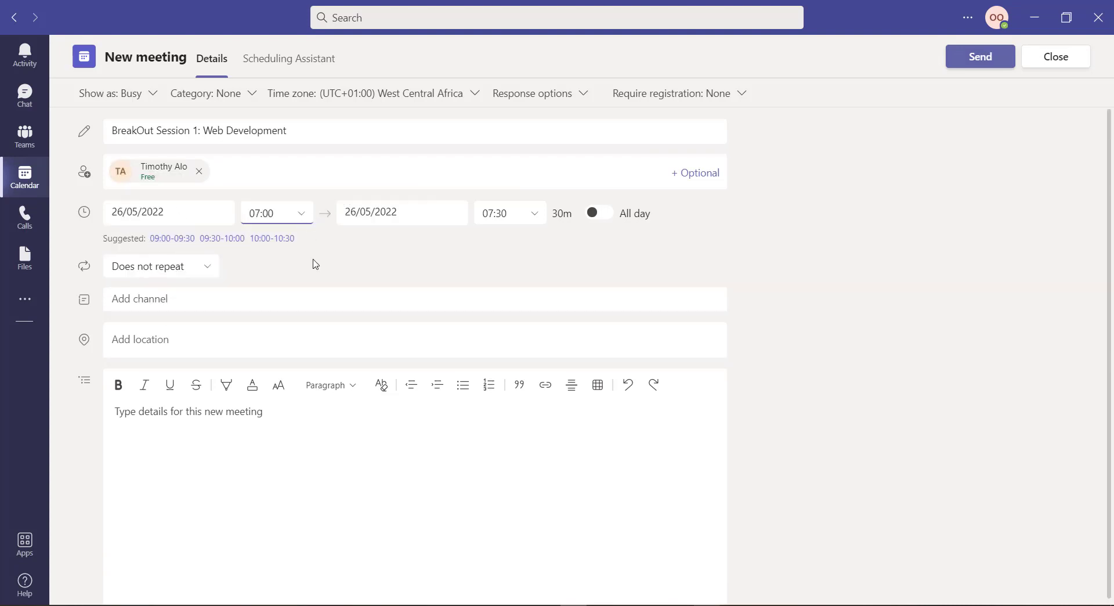
scroll(266, 325, down, 3)
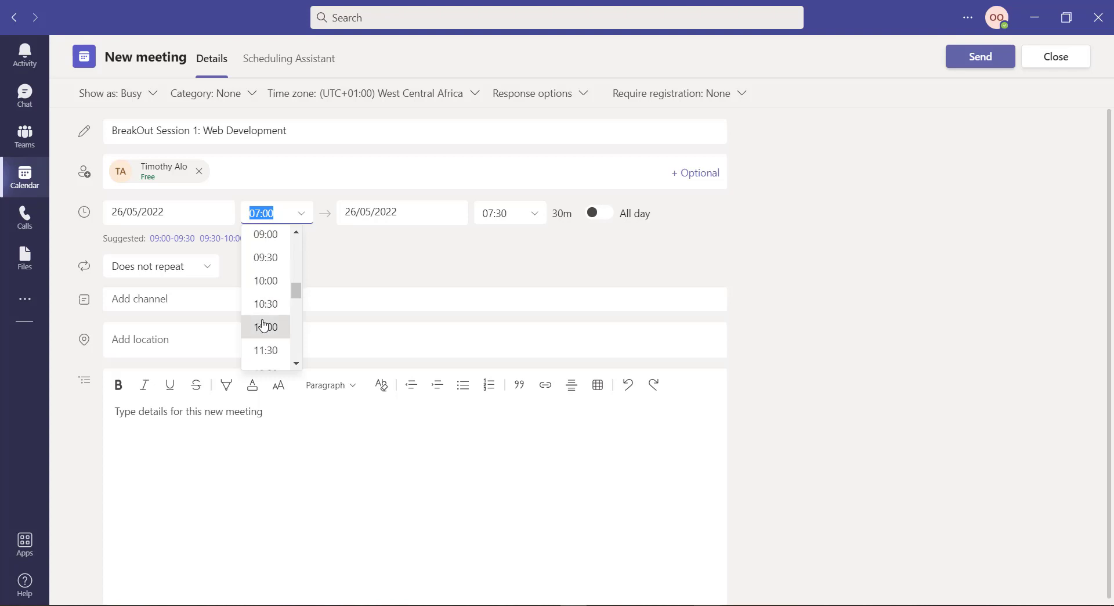
click(264, 325)
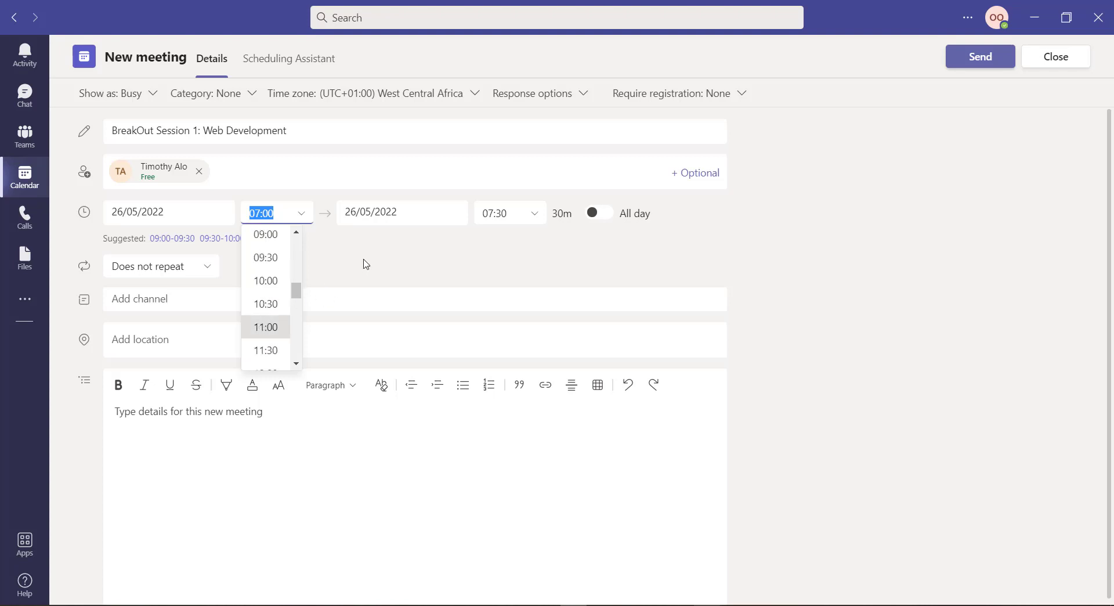
click(985, 59)
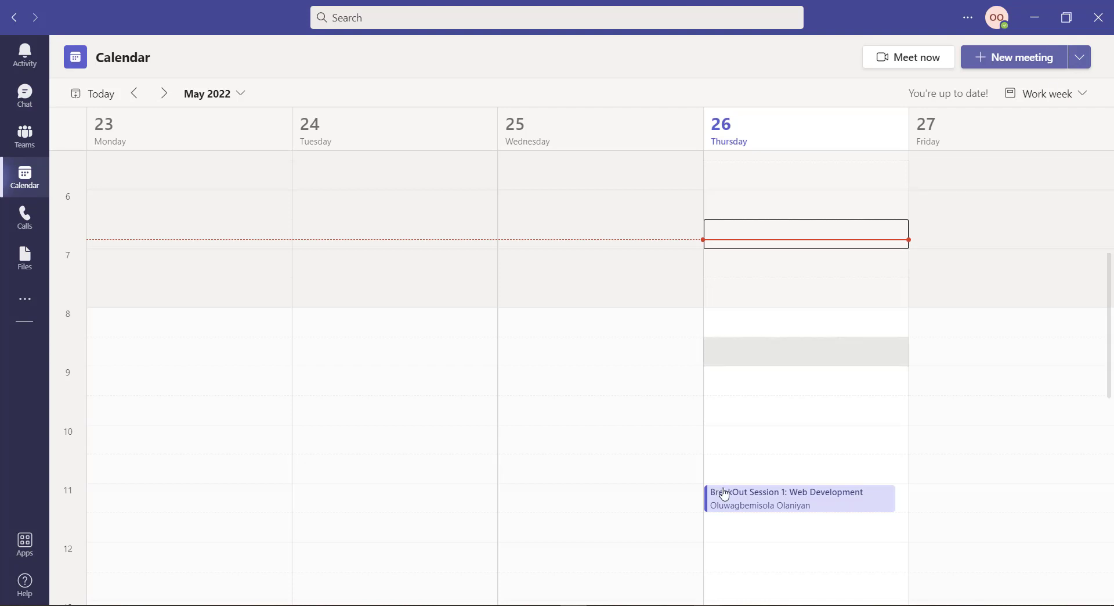
Open the BreakOut Session 1 event's details on Thursday 26 May and copy its join link.
click(767, 497)
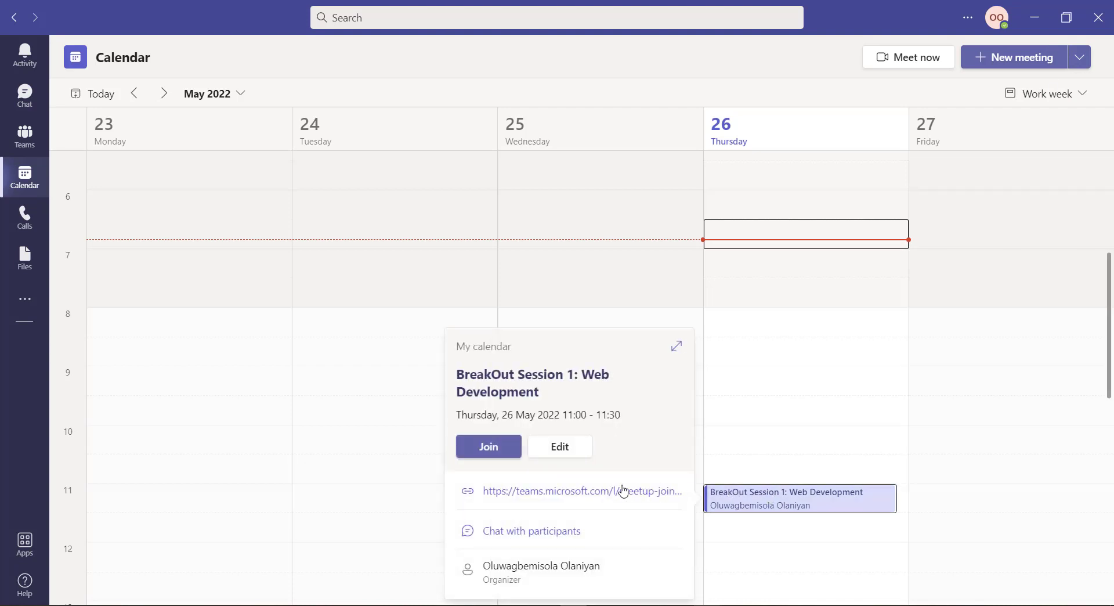
mouse_move(594, 494)
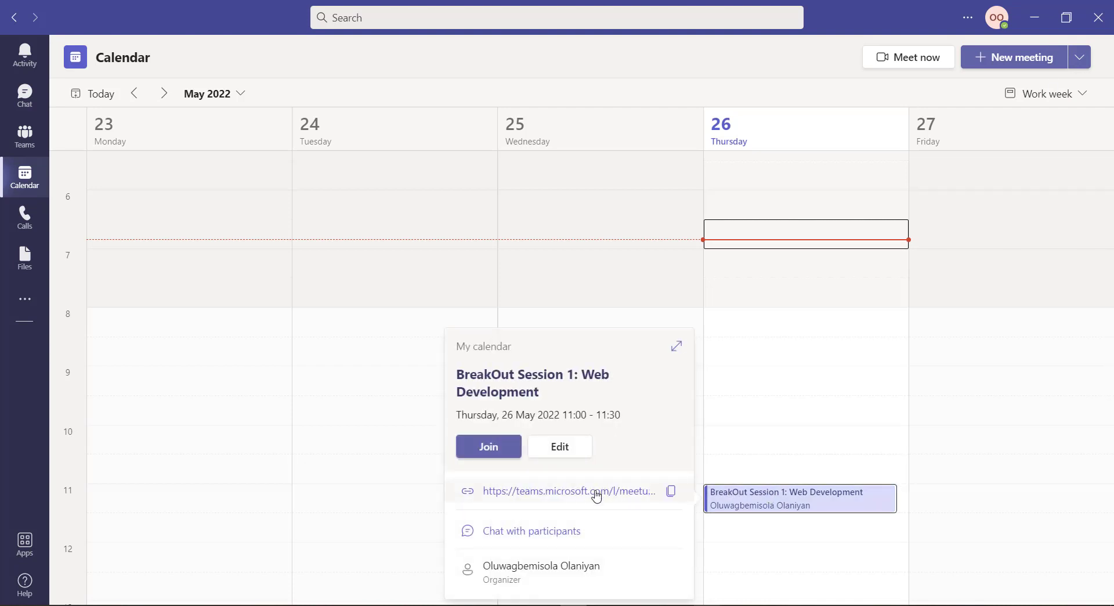
click(671, 495)
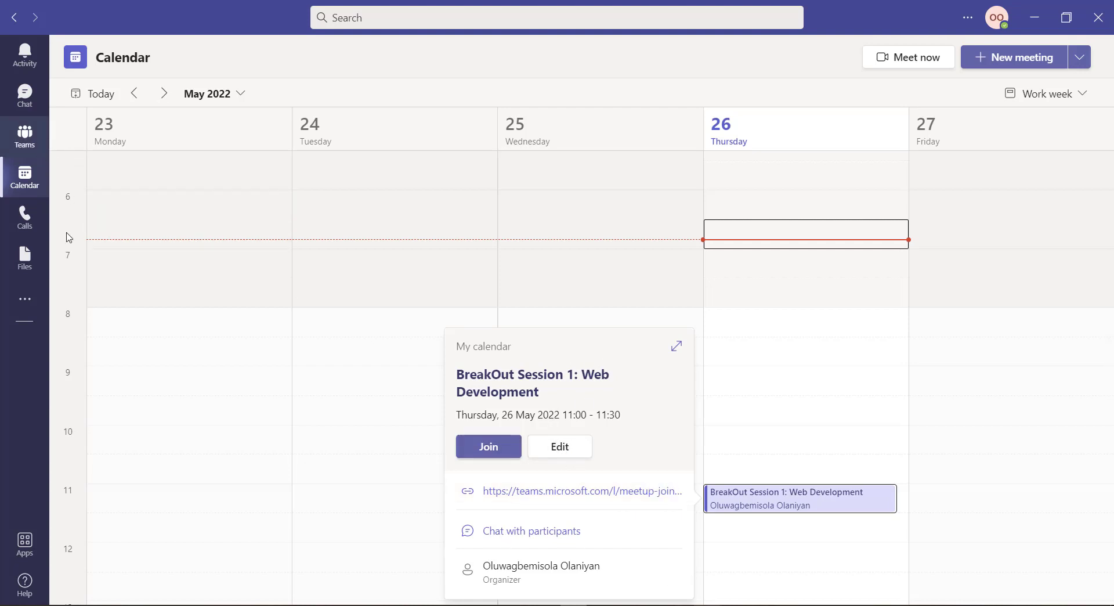
Open the Design and Engineering meeting chat and examine its history, including the recording, attendance report and participant entries.
click(8, 109)
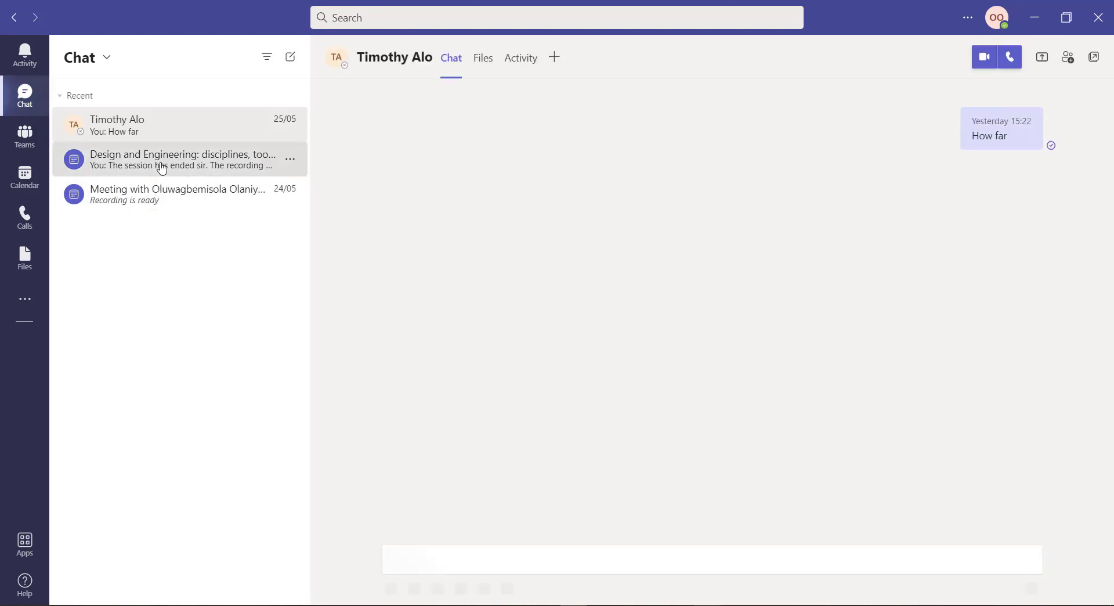
click(161, 168)
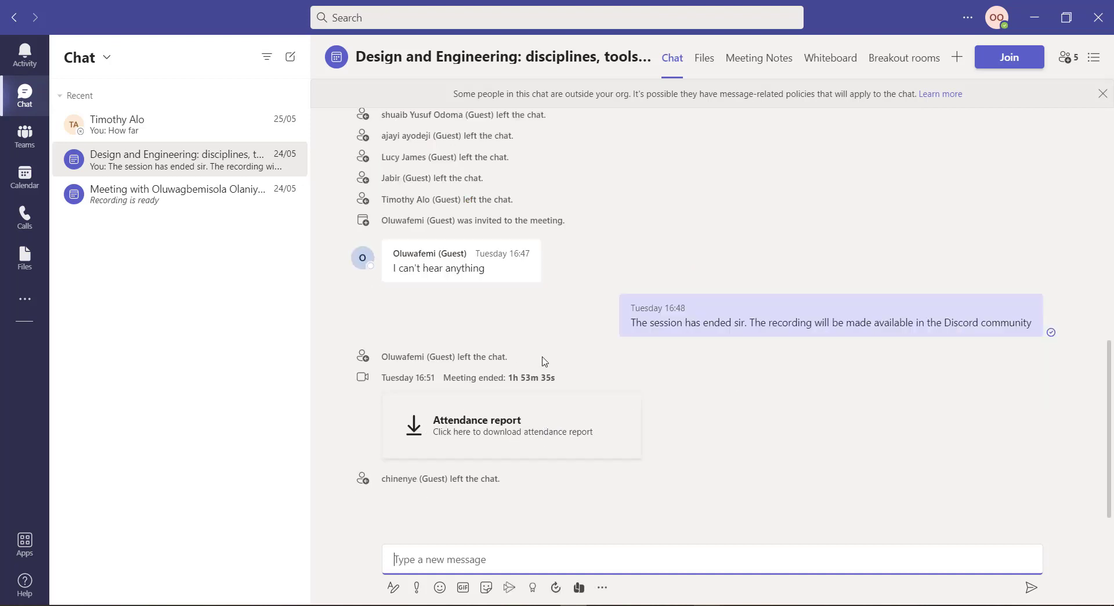
scroll(533, 355, up, 1)
scroll(533, 355, up, 4)
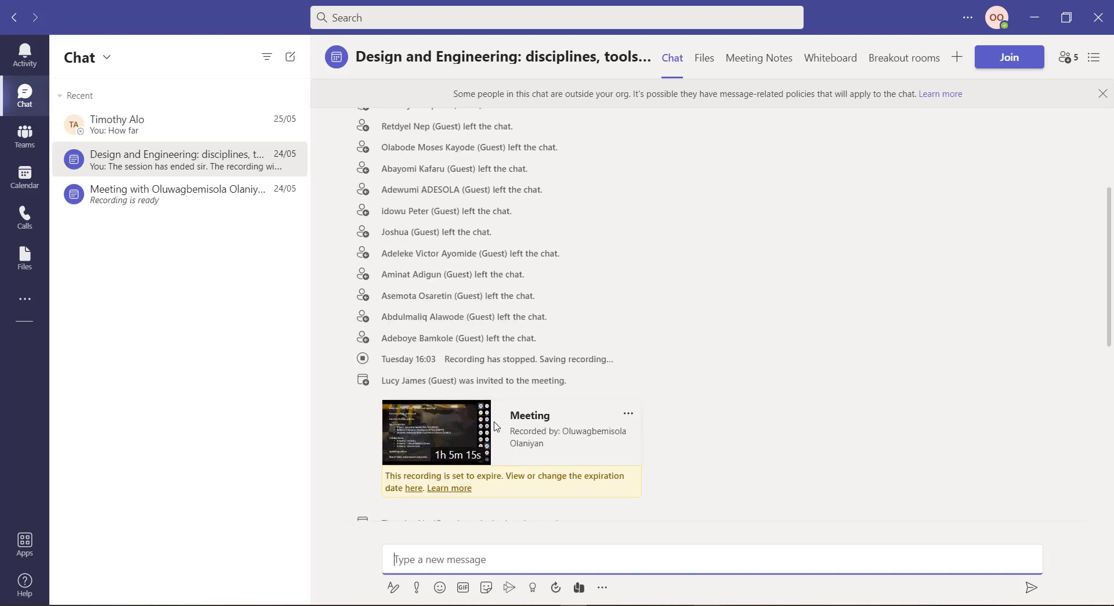
scroll(553, 441, down, 1)
scroll(540, 287, up, 1)
scroll(540, 286, down, 3)
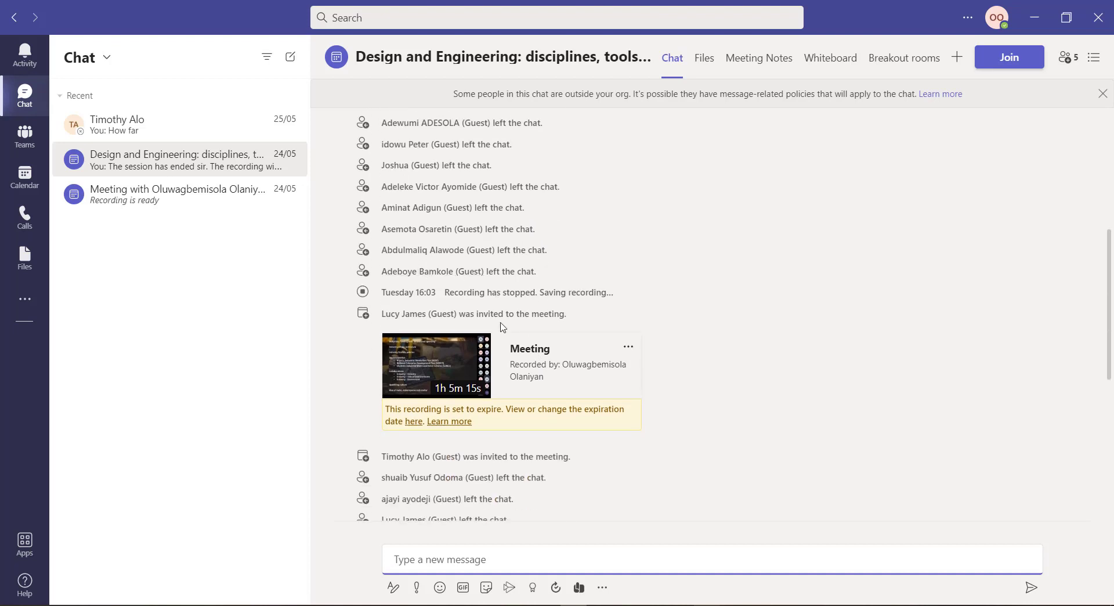
scroll(521, 441, down, 10)
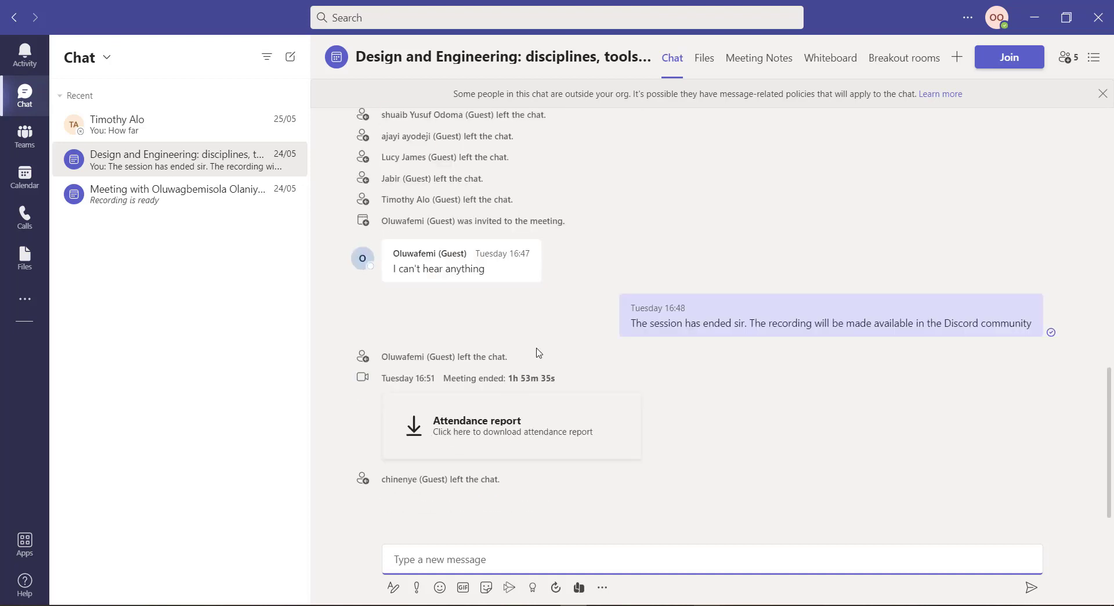
scroll(539, 352, up, 8)
scroll(539, 352, up, 5)
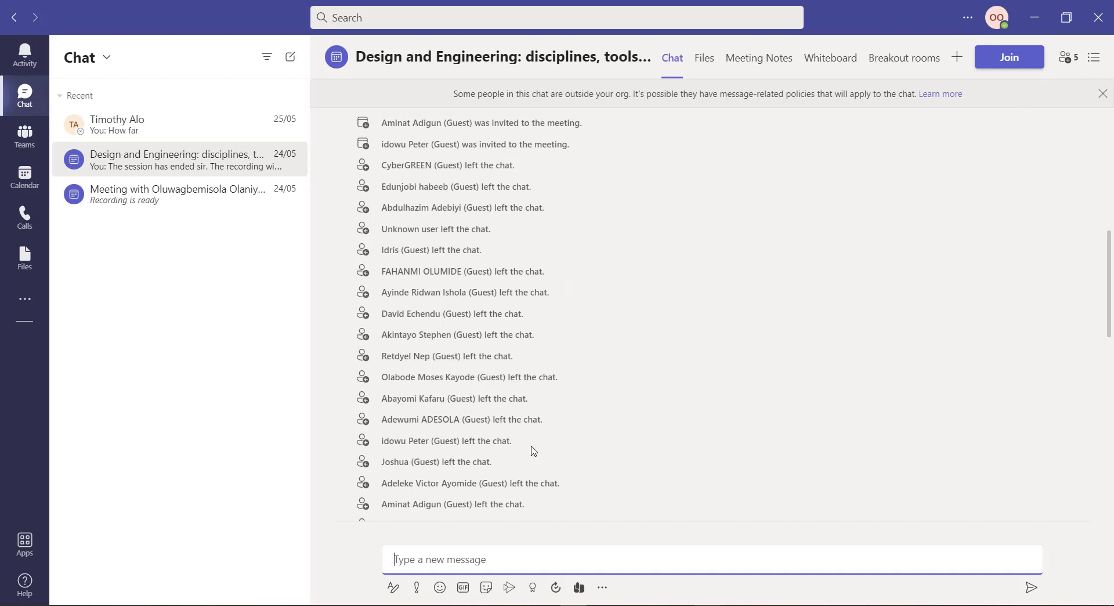
Review the Design and Engineering chat's participant messages, the shared Autodesk Knowledge Network link and the meeting recording entry.
scroll(533, 451, up, 10)
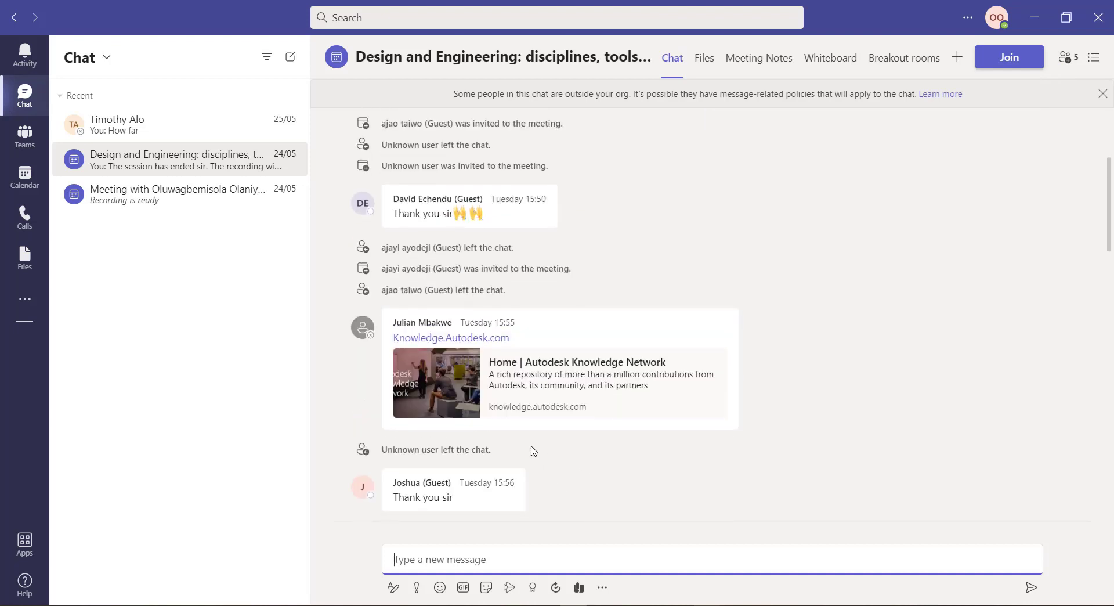
scroll(533, 451, up, 3)
scroll(550, 313, down, 3)
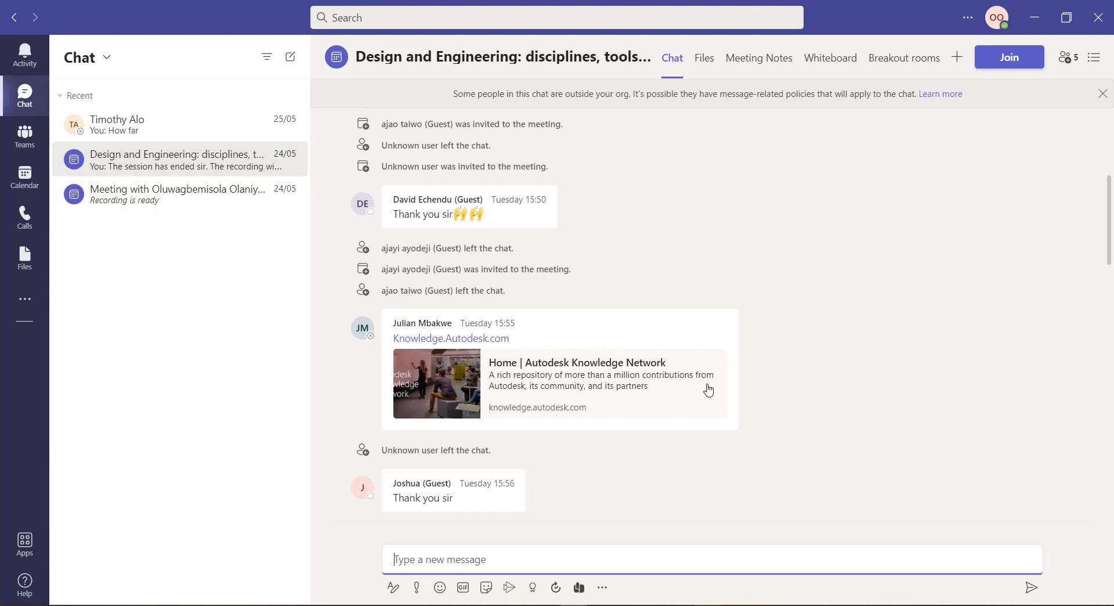
scroll(470, 428, down, 6)
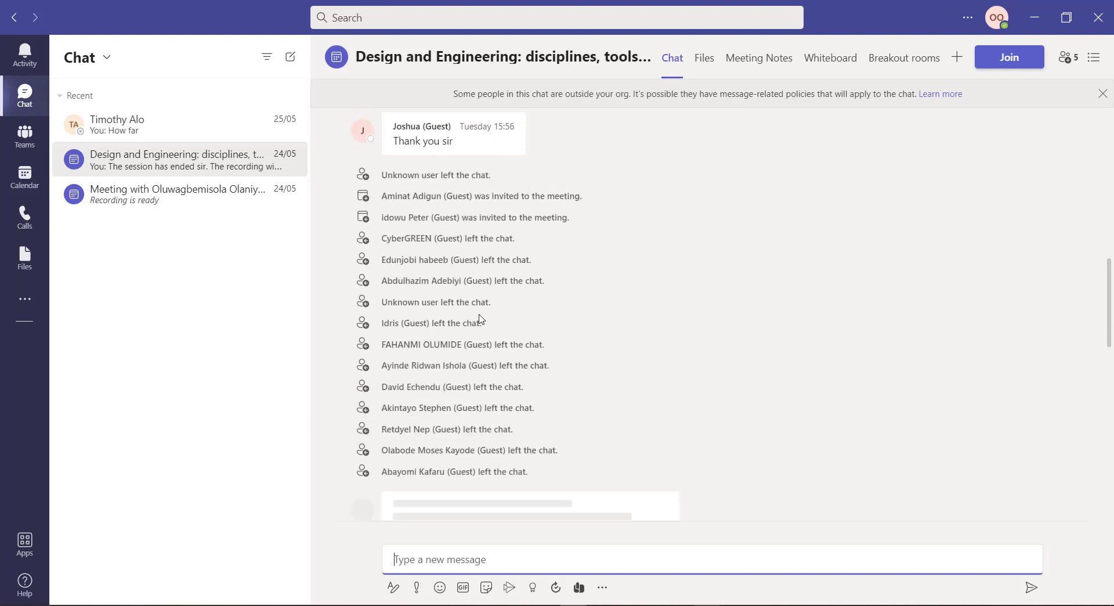
scroll(498, 456, down, 4)
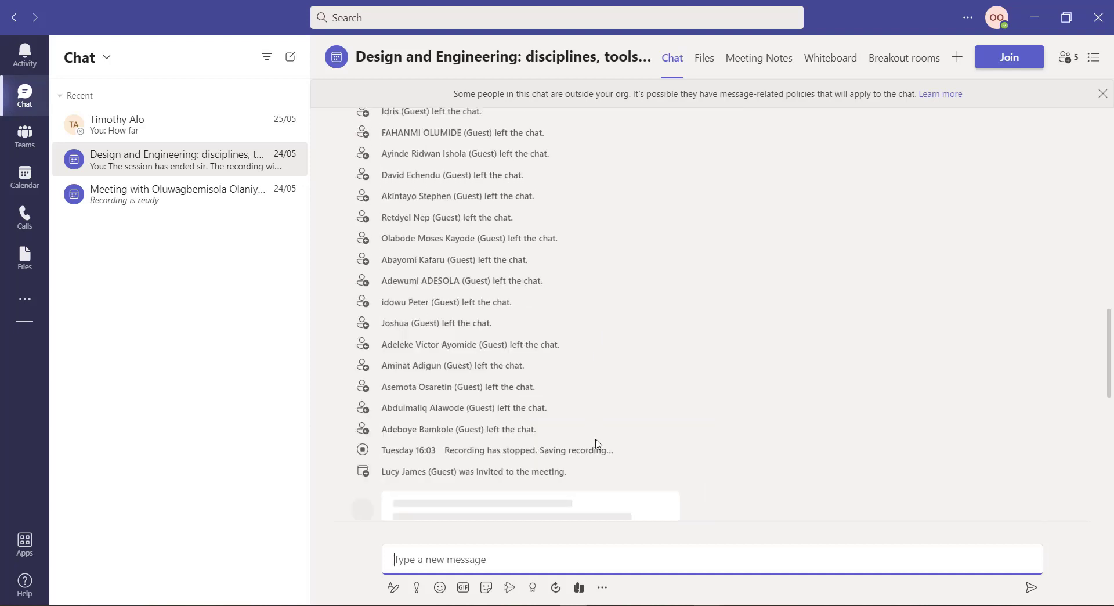
scroll(598, 444, down, 4)
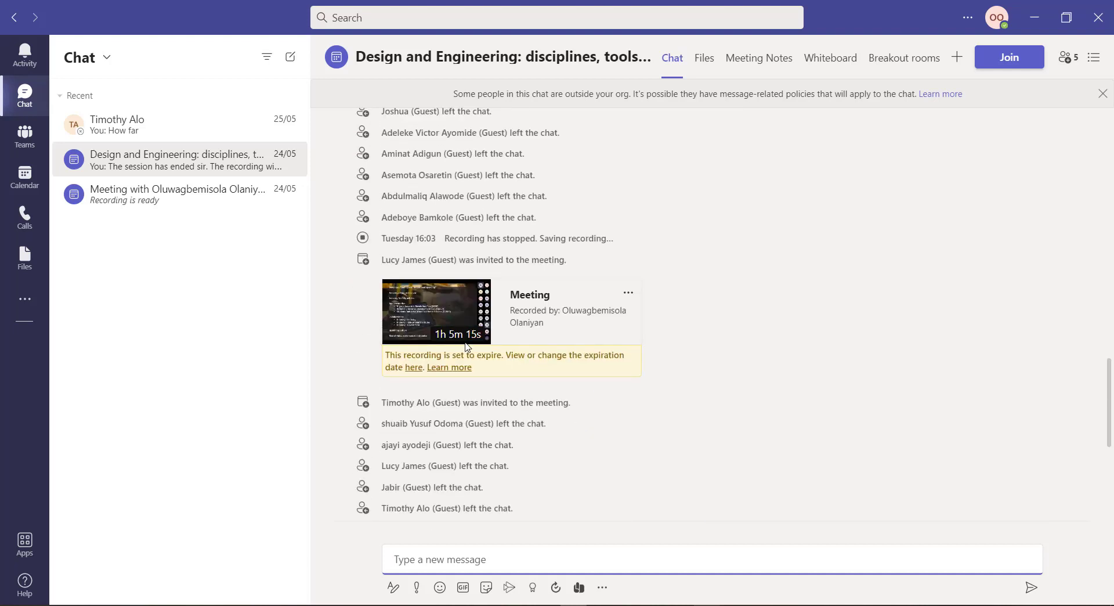
scroll(639, 236, up, 5)
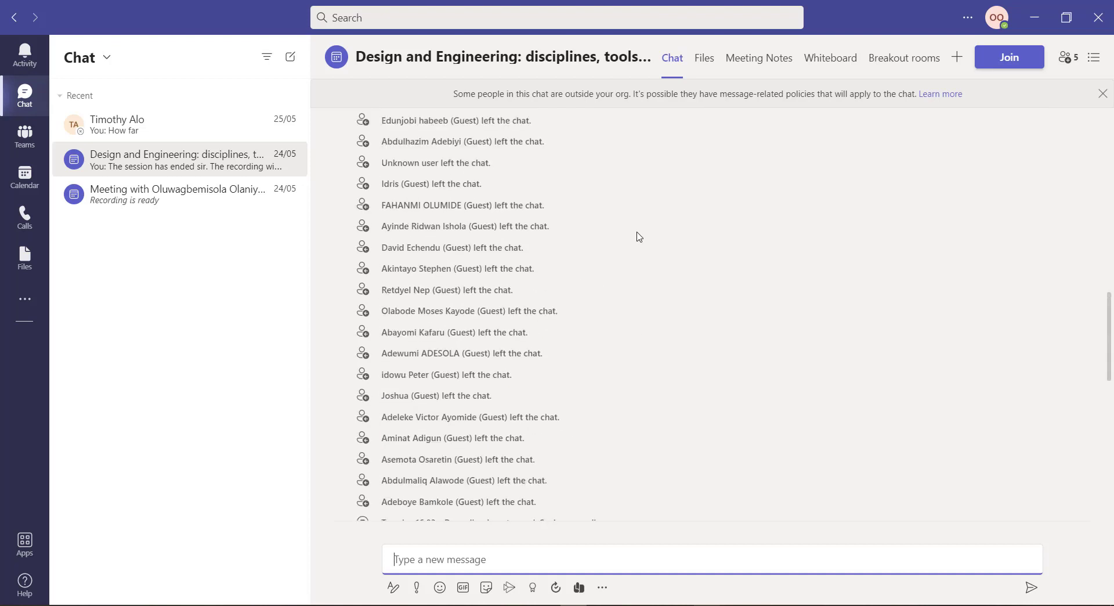
scroll(639, 237, up, 6)
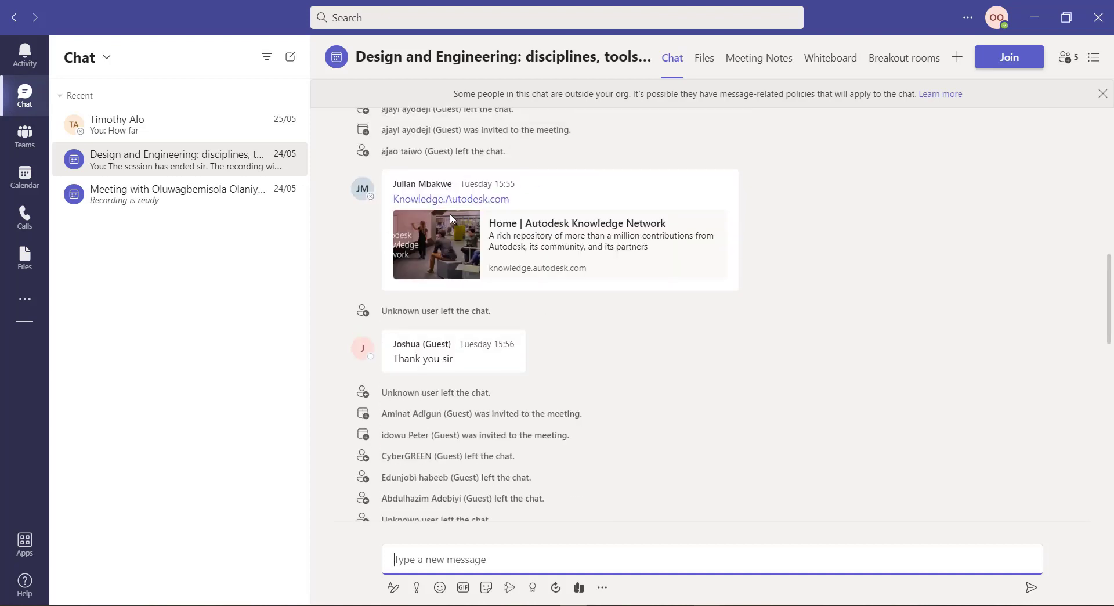
mouse_move(464, 204)
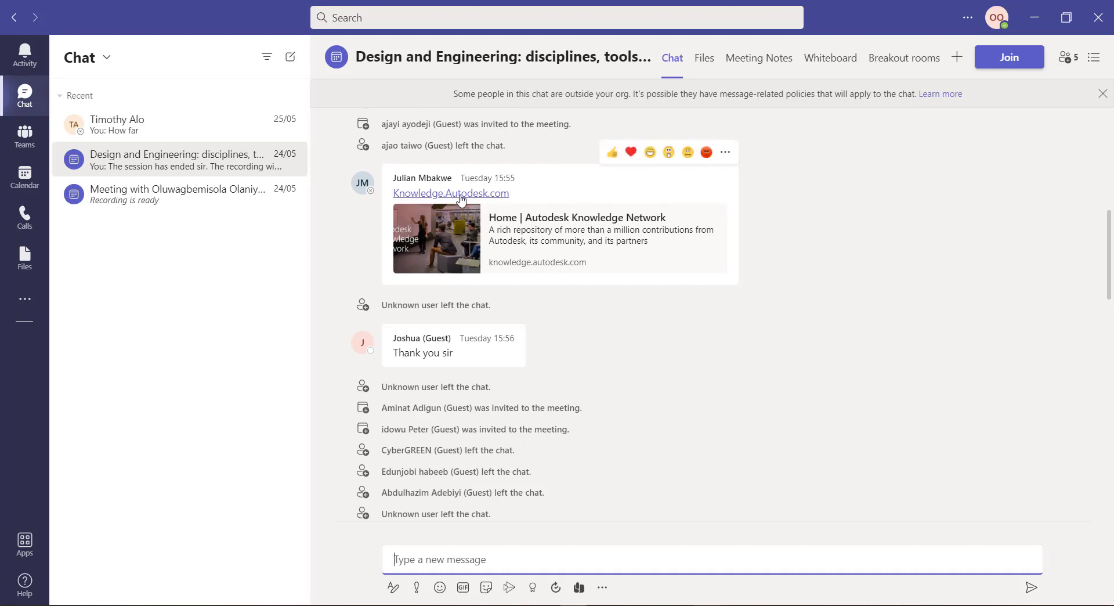